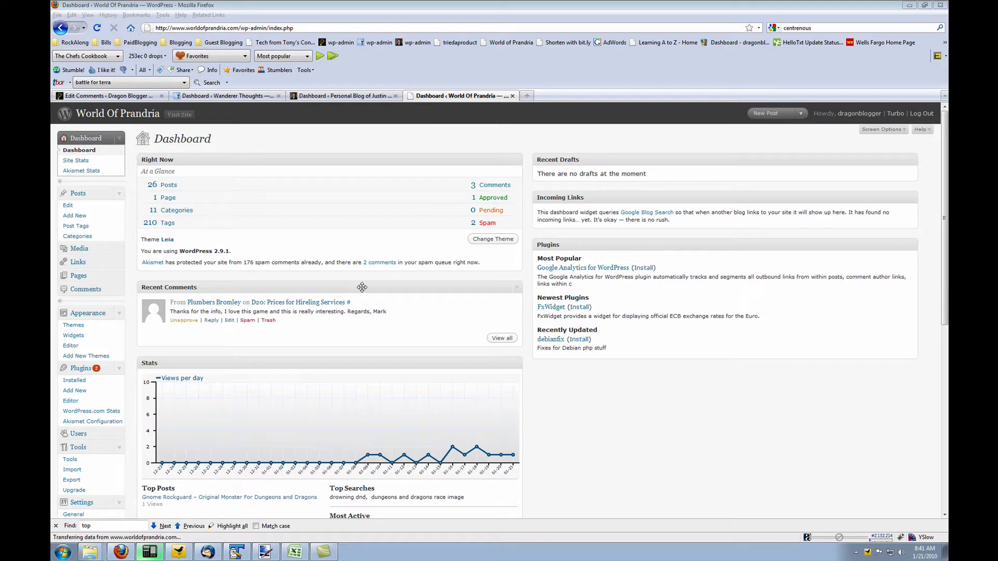
# - Search the plugin directory for 'all in one seo' and start installing All in One SEO Pack
pyautogui.click(76, 395)
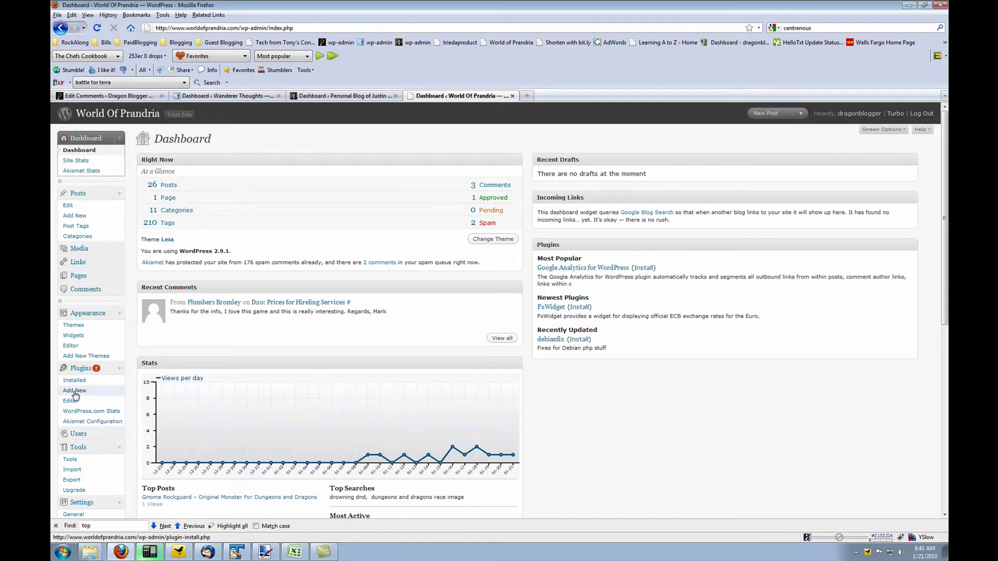
pyautogui.click(75, 395)
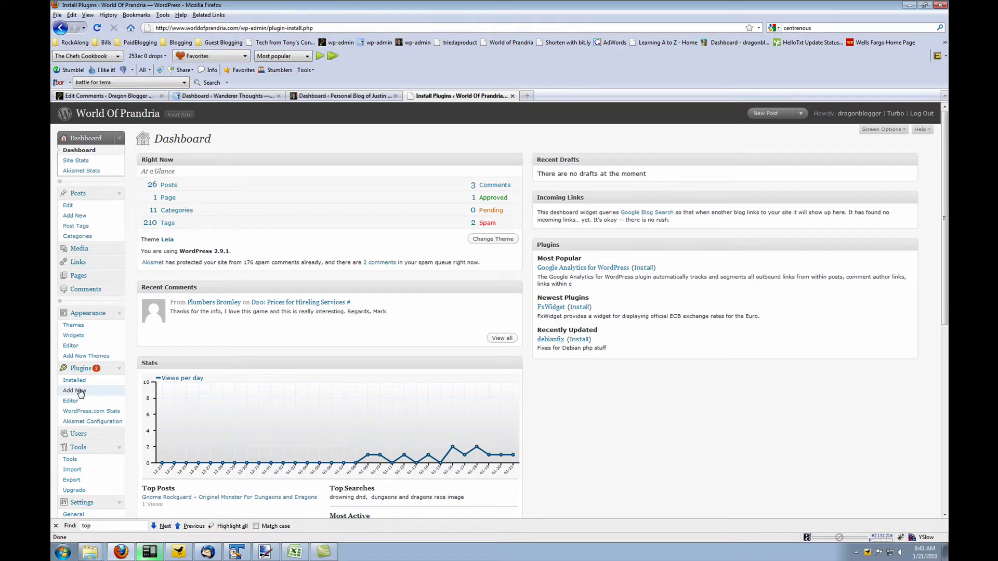
pyautogui.click(214, 223)
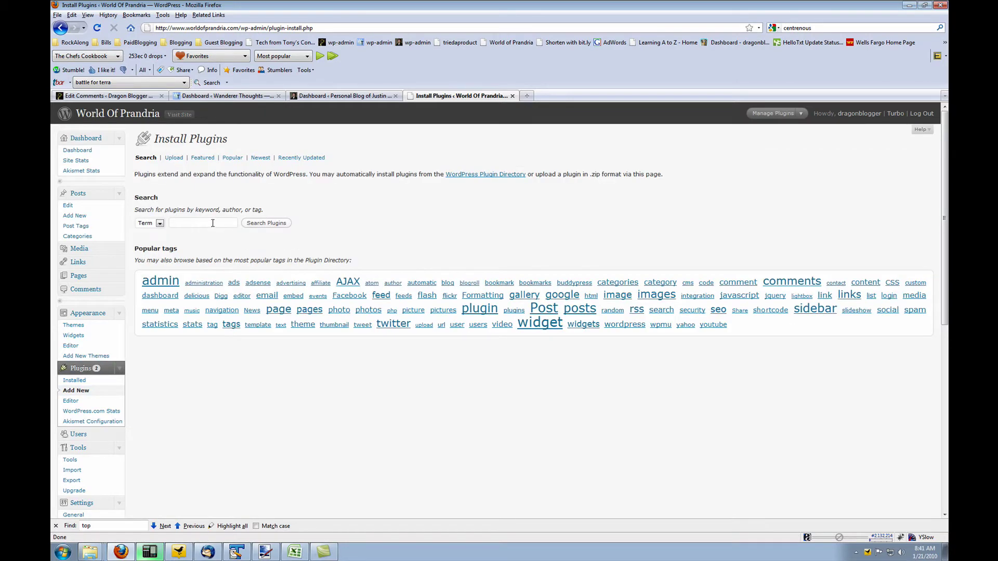
pyautogui.write('a')
pyautogui.click(193, 258)
pyautogui.click(265, 224)
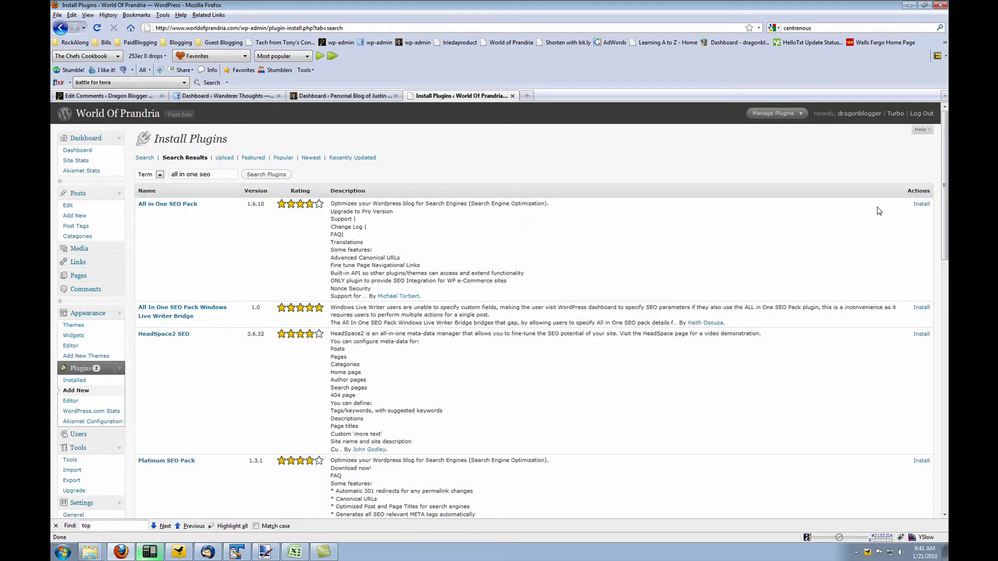
pyautogui.click(921, 204)
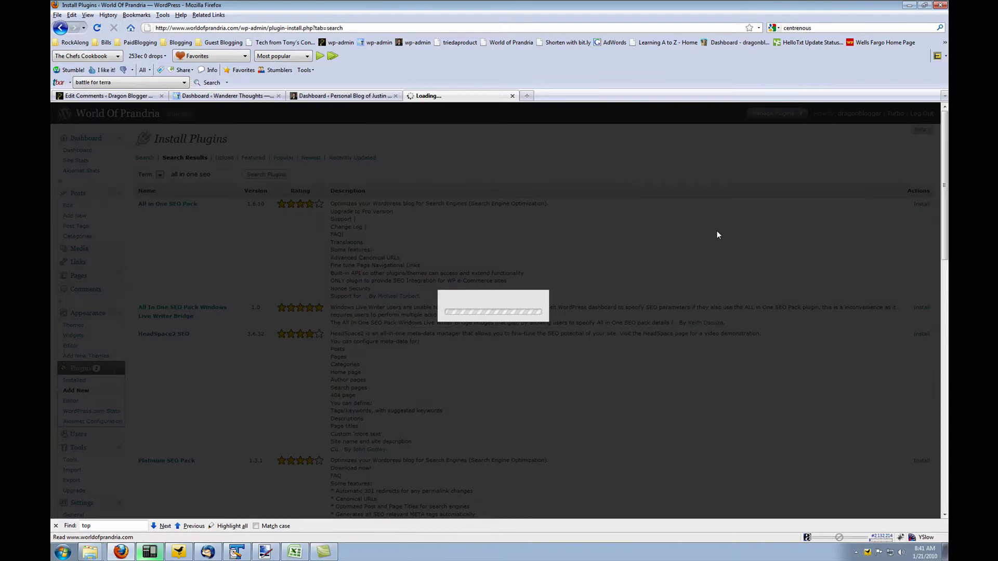
pyautogui.click(587, 152)
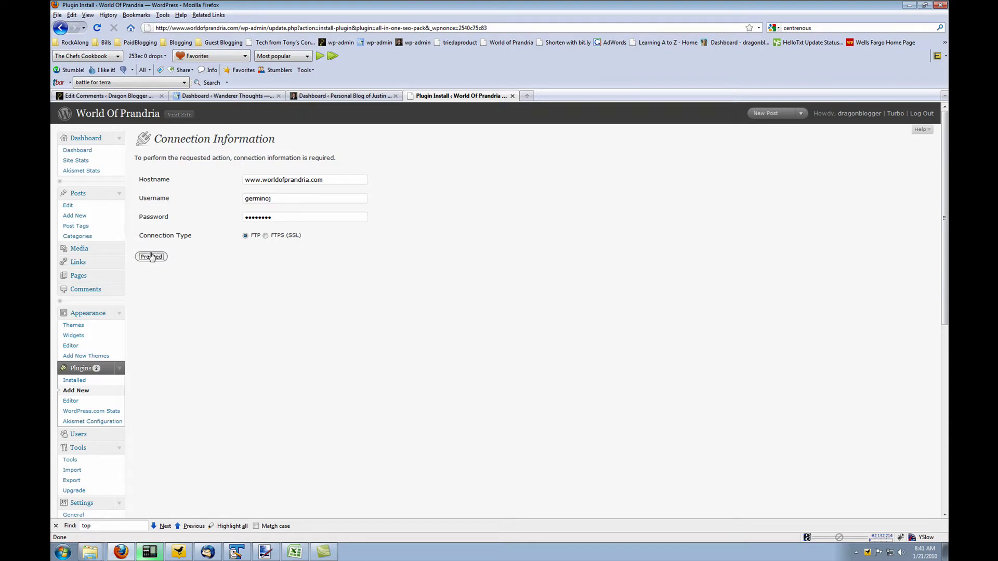
# - Submit the FTP connection details and activate All in One SEO Pack 1.6.10
pyautogui.click(151, 257)
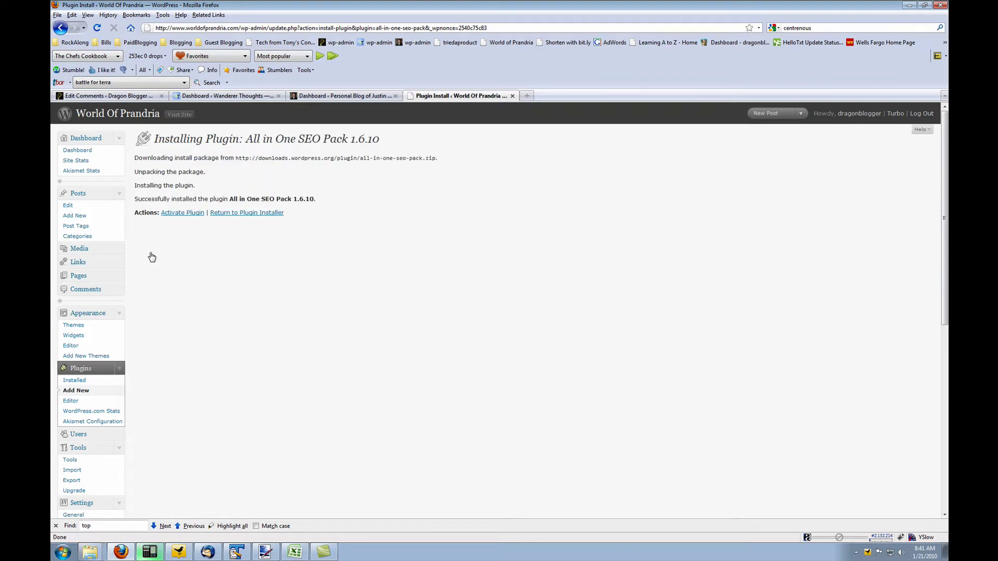
pyautogui.click(182, 216)
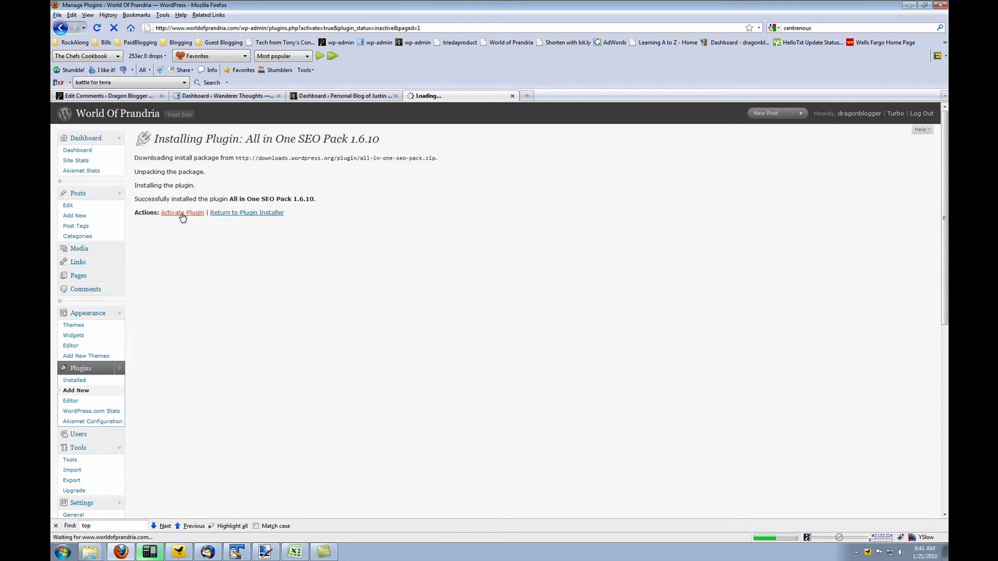
pyautogui.scroll(-3, 90, 293)
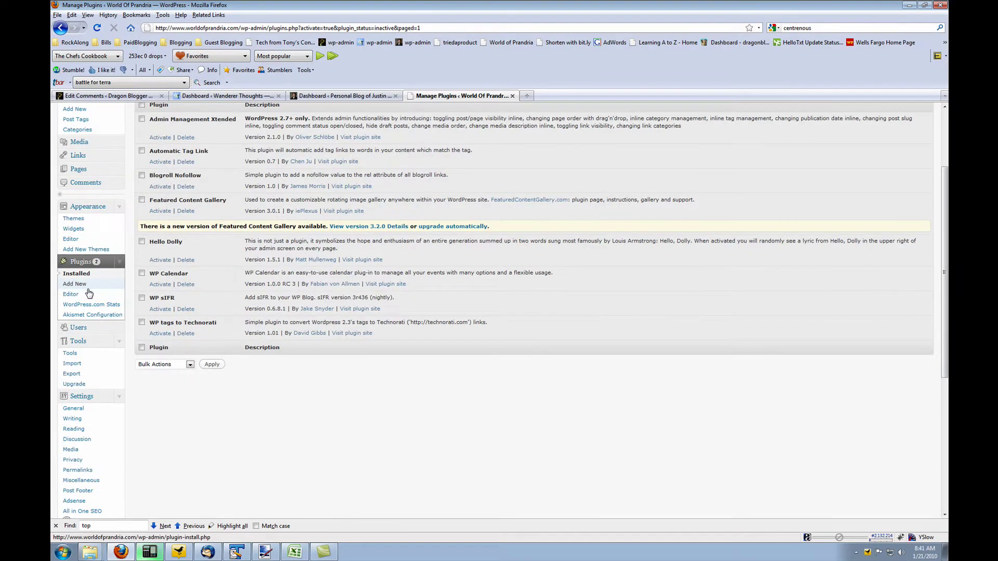
pyautogui.scroll(-5, 89, 293)
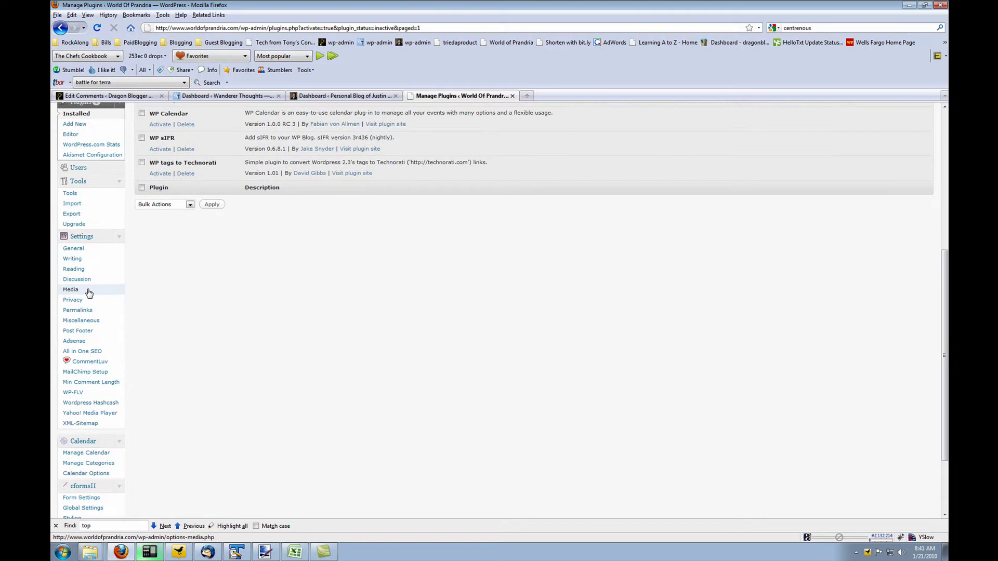
# - Open the All in One SEO settings and review the home title, description and keywords
pyautogui.click(97, 353)
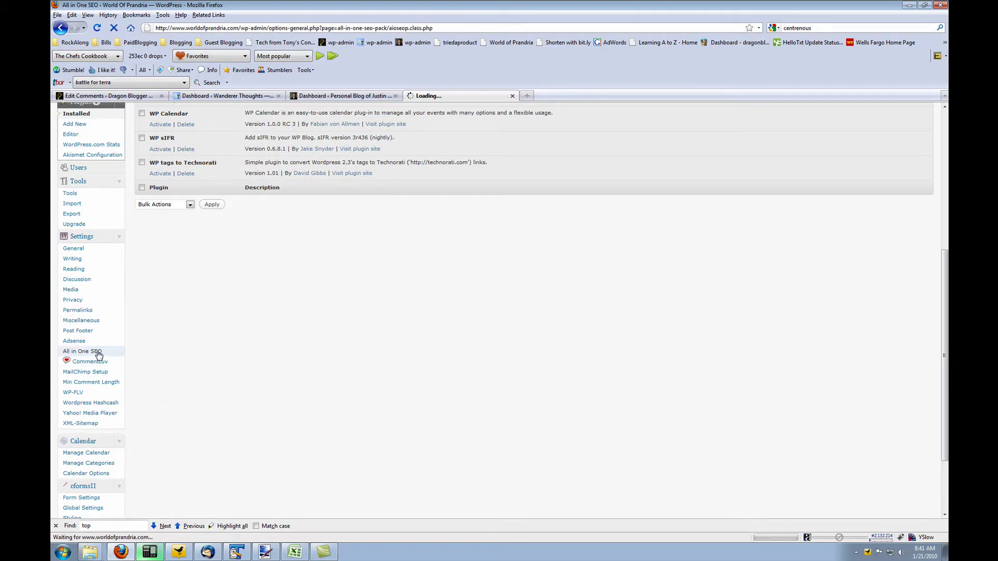
pyautogui.scroll(-3, 358, 311)
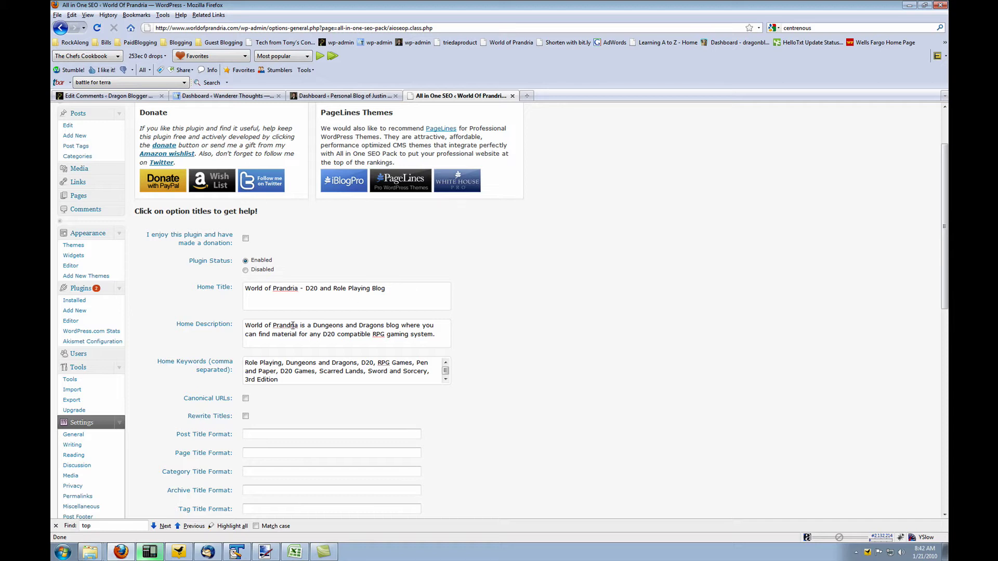
pyautogui.scroll(-1, 338, 331)
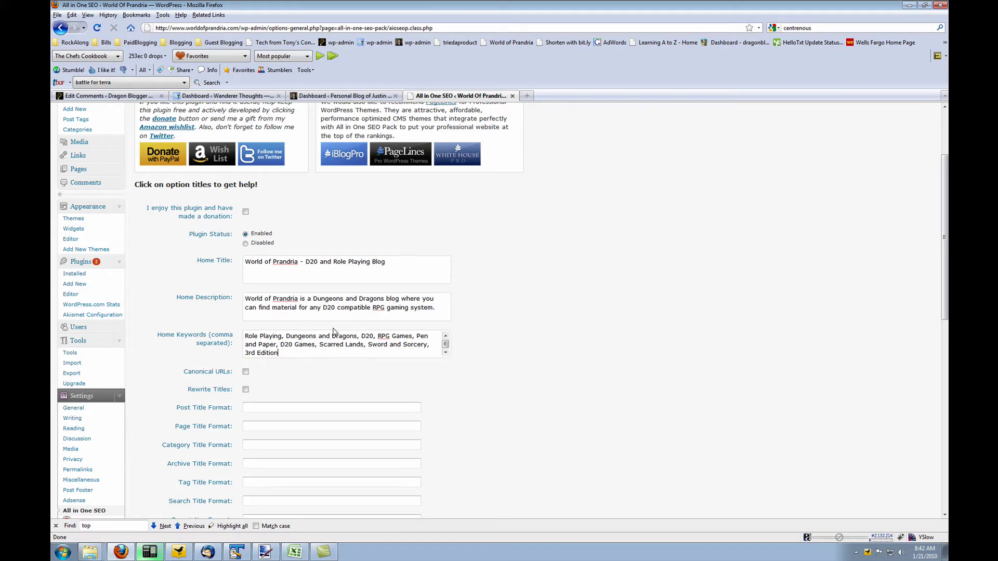
pyautogui.scroll(-4, 338, 327)
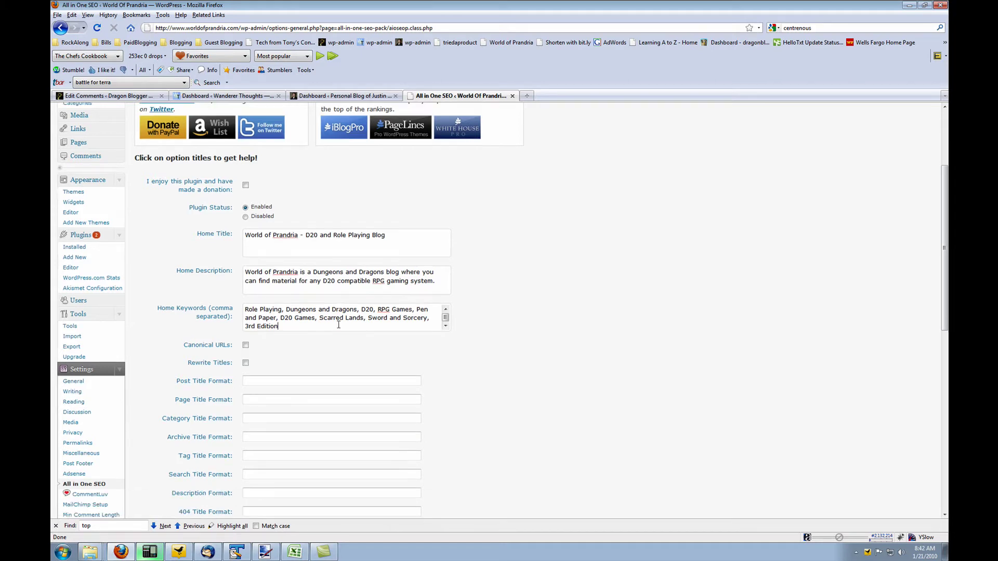
pyautogui.scroll(-1, 338, 324)
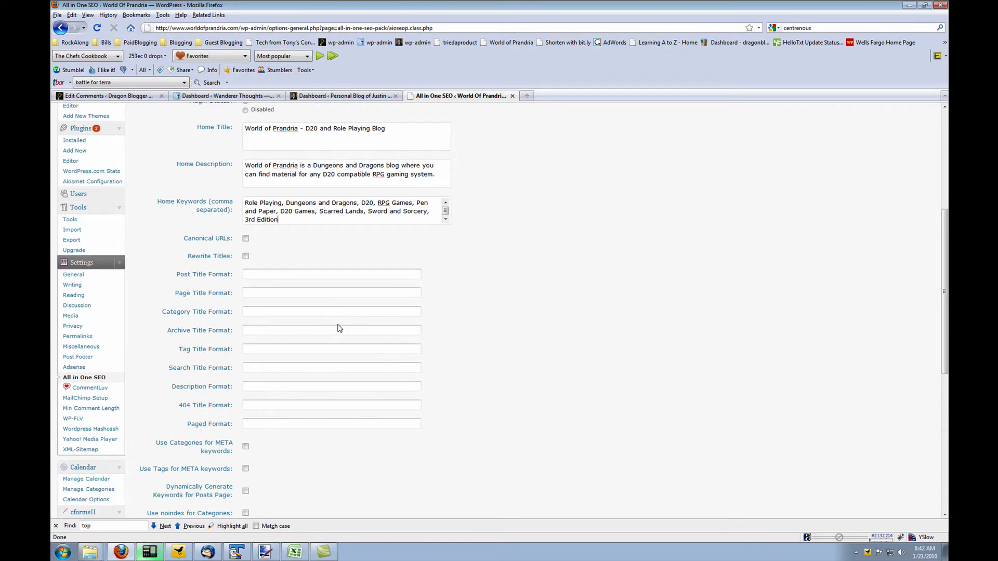
pyautogui.scroll(-1, 340, 328)
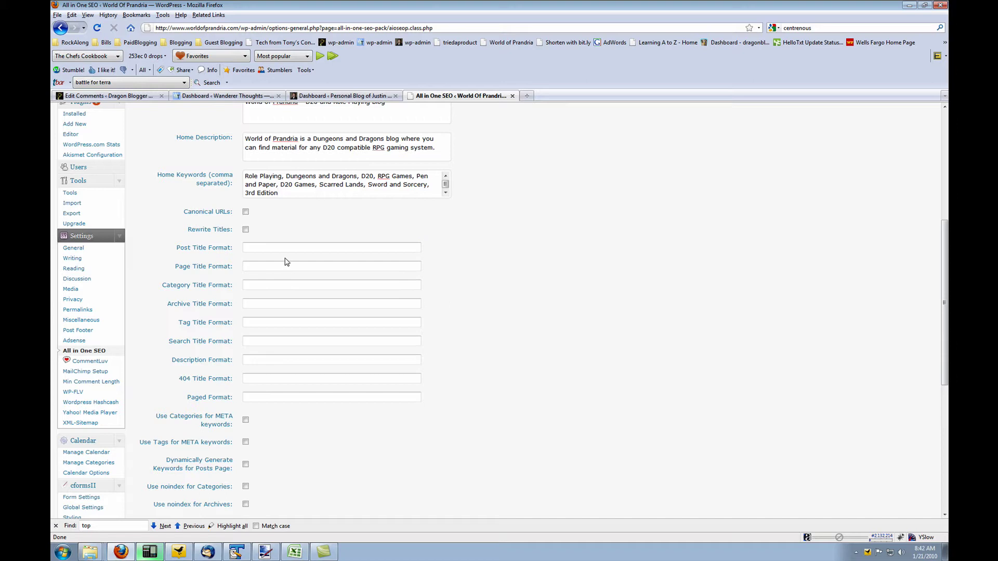
pyautogui.scroll(-1, 276, 251)
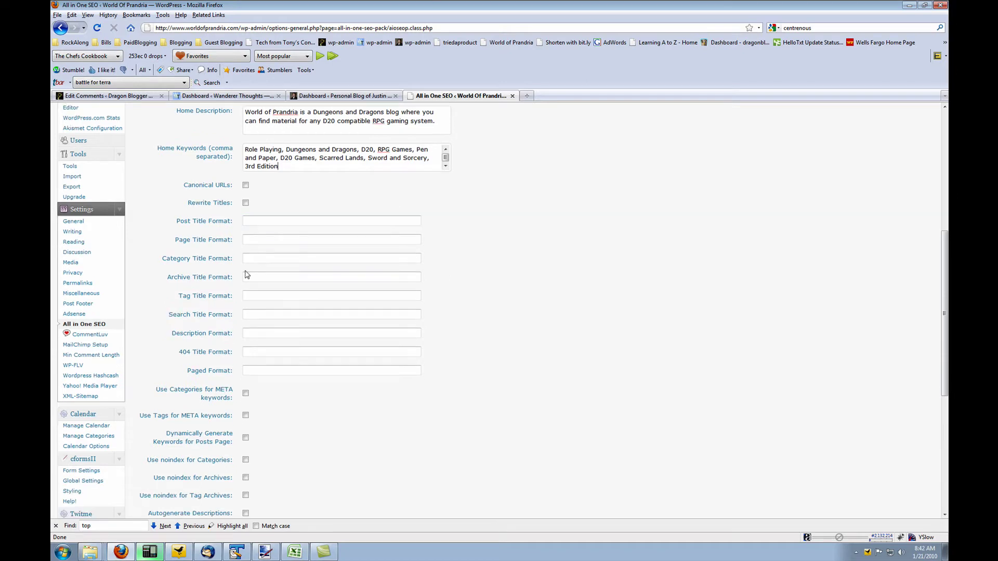
pyautogui.scroll(-6, 350, 268)
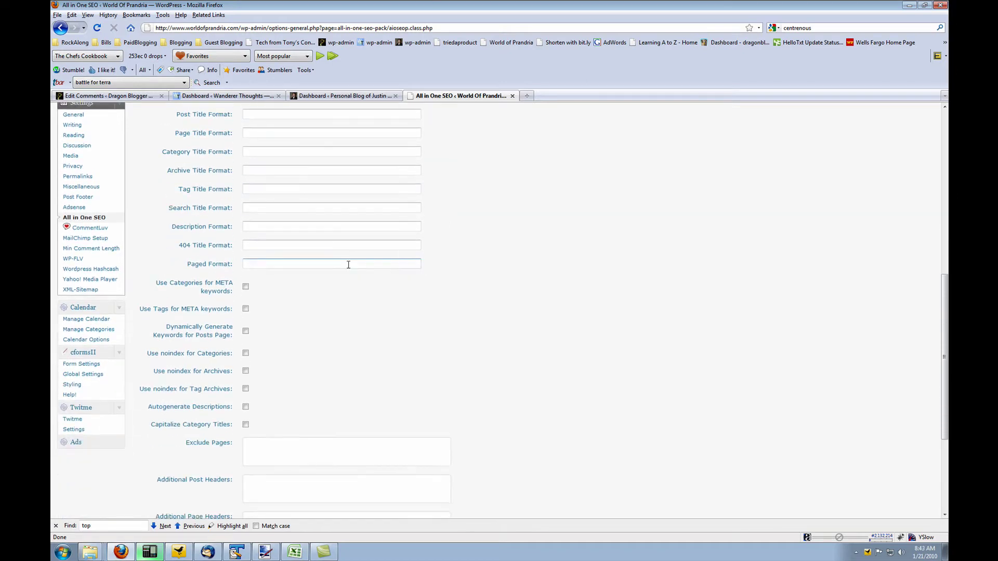
pyautogui.scroll(-1, 349, 268)
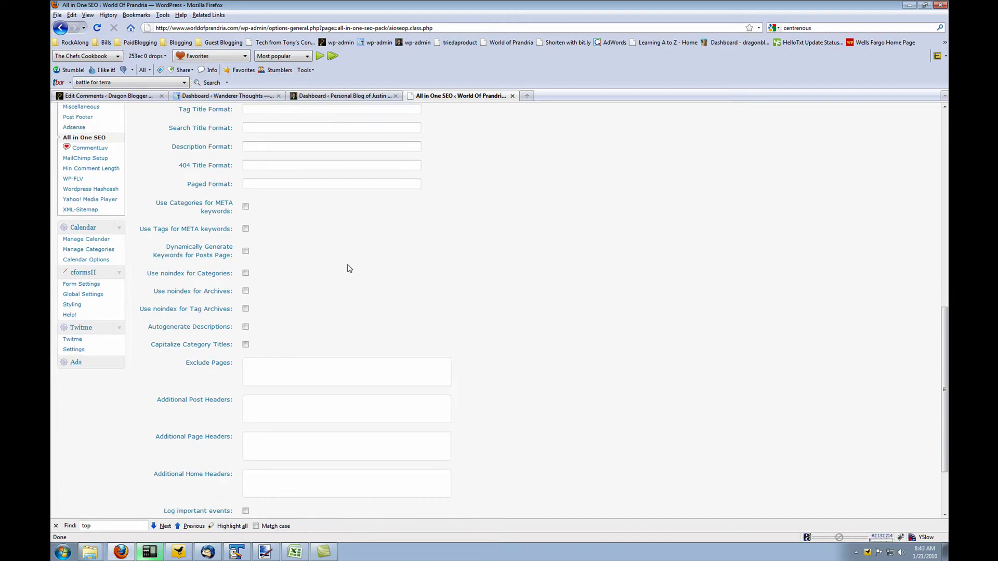
pyautogui.scroll(14, 350, 268)
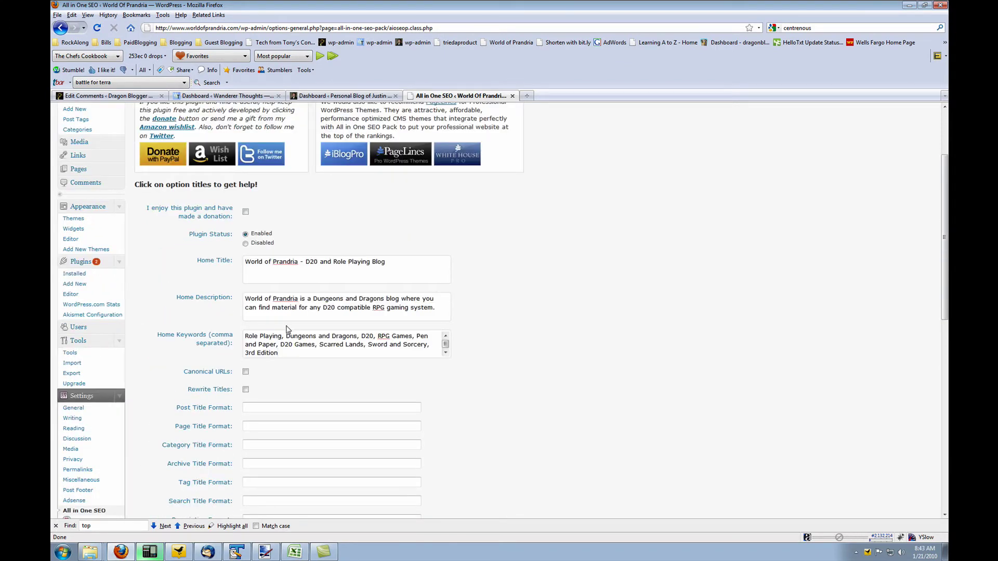
pyautogui.scroll(-9, 310, 294)
pyautogui.scroll(-3, 310, 295)
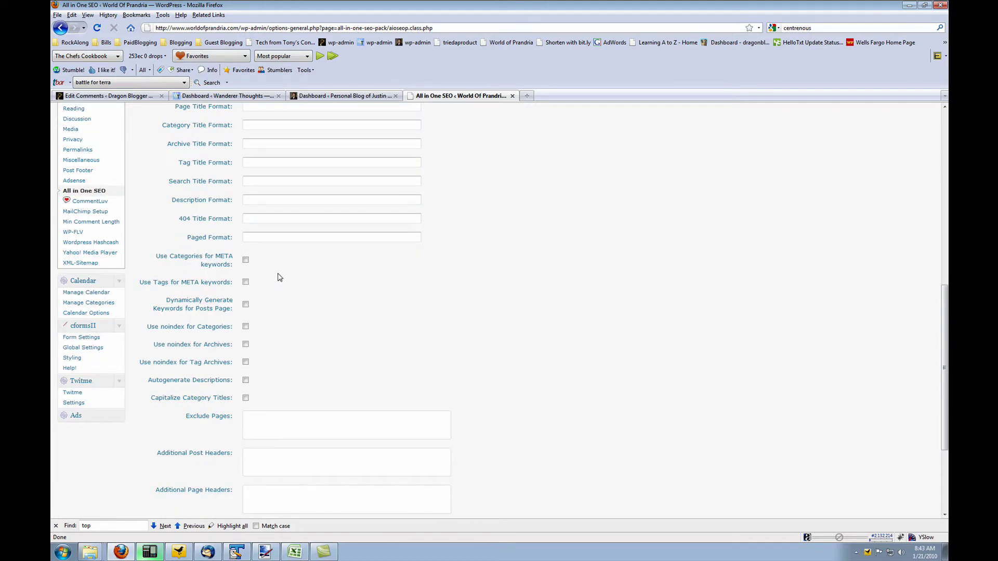
pyautogui.scroll(-4, 276, 254)
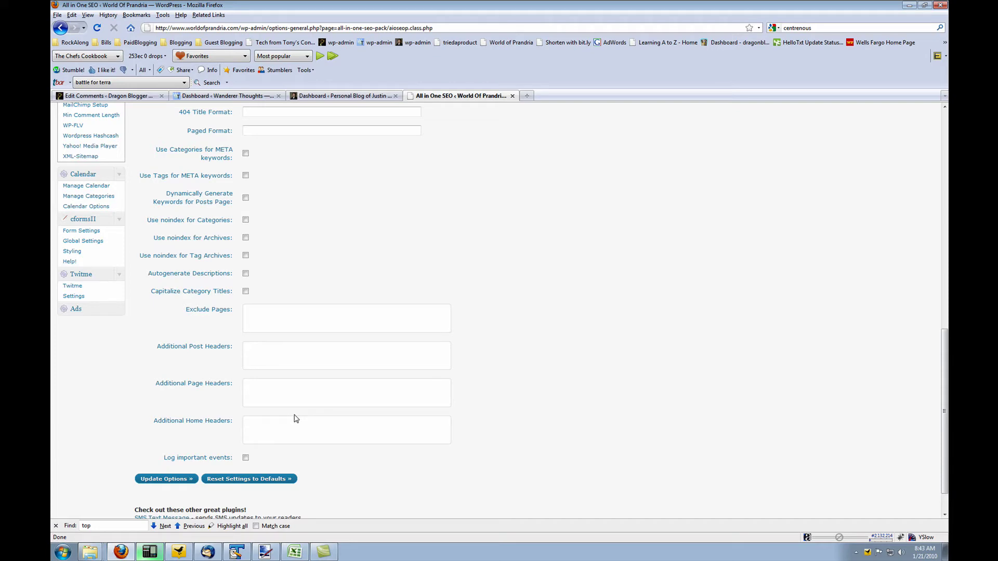
pyautogui.scroll(15, 295, 419)
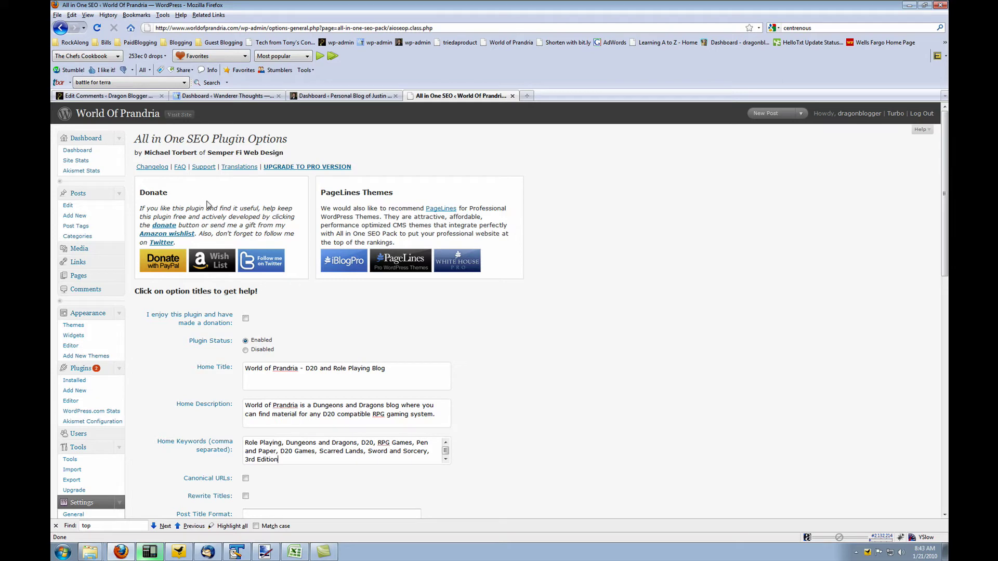
pyautogui.scroll(-3, 361, 346)
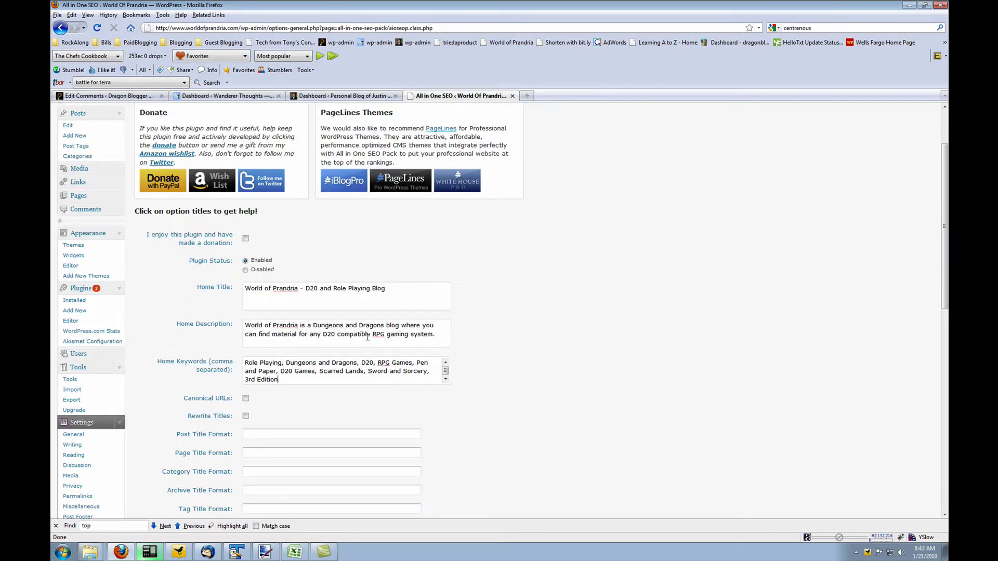
pyautogui.moveTo(255, 292); pyautogui.dragTo(284, 290)
pyautogui.click(284, 333)
pyautogui.scroll(1, 341, 322)
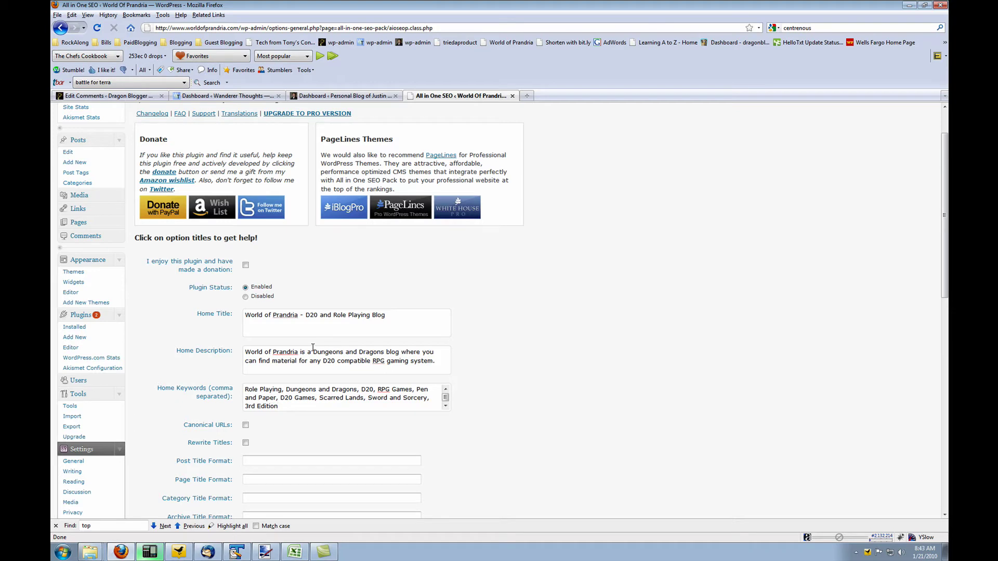
pyautogui.scroll(2, 313, 347)
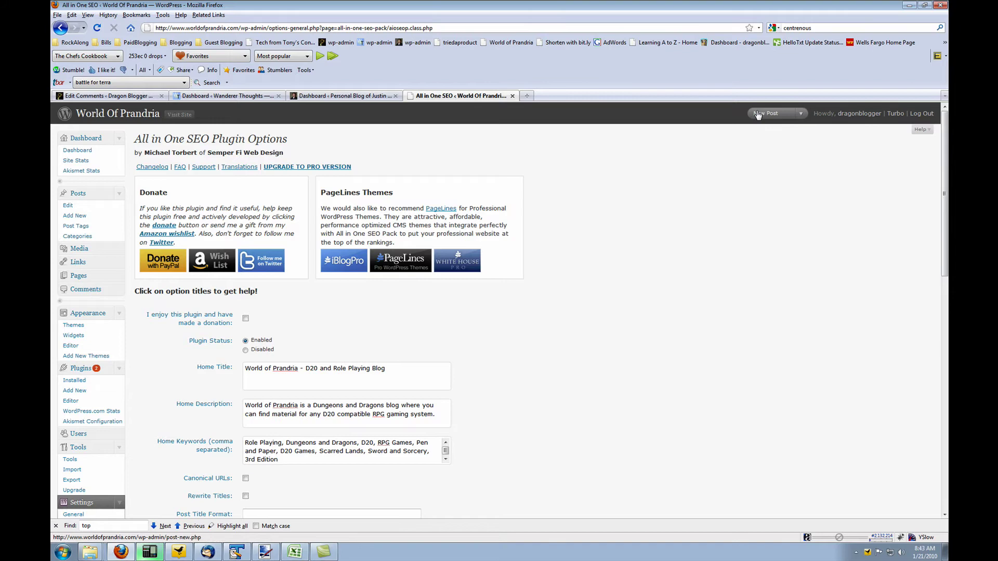
# - Create a new post titled 'Boston Terriers are the best'
pyautogui.click(758, 115)
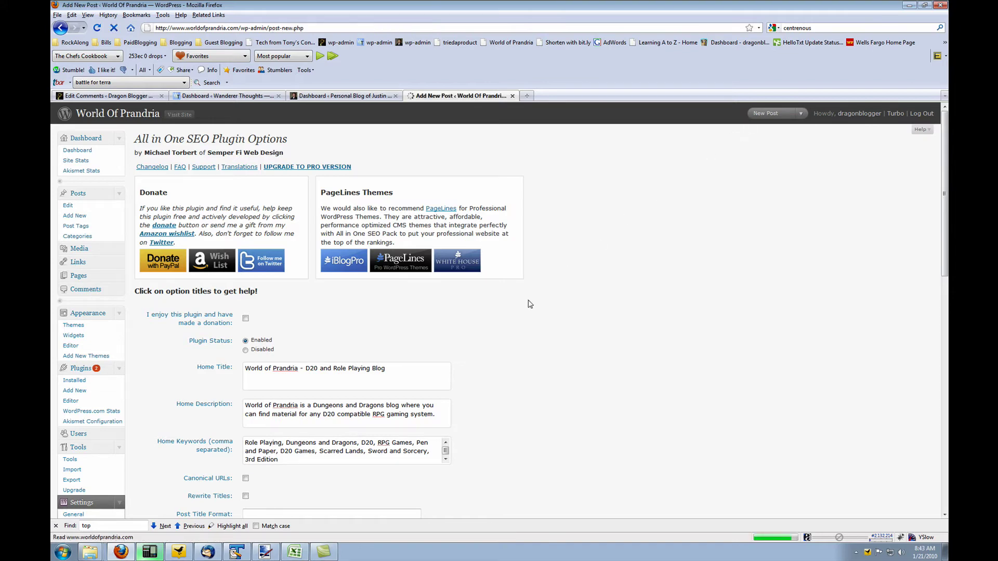
pyautogui.scroll(-2, 399, 357)
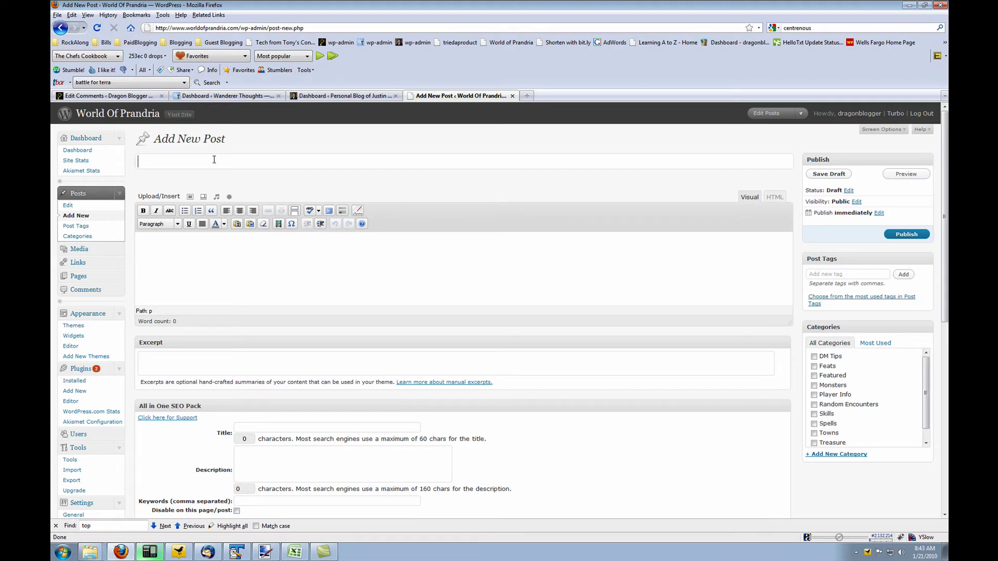
pyautogui.write('Boston Terriers are the best')
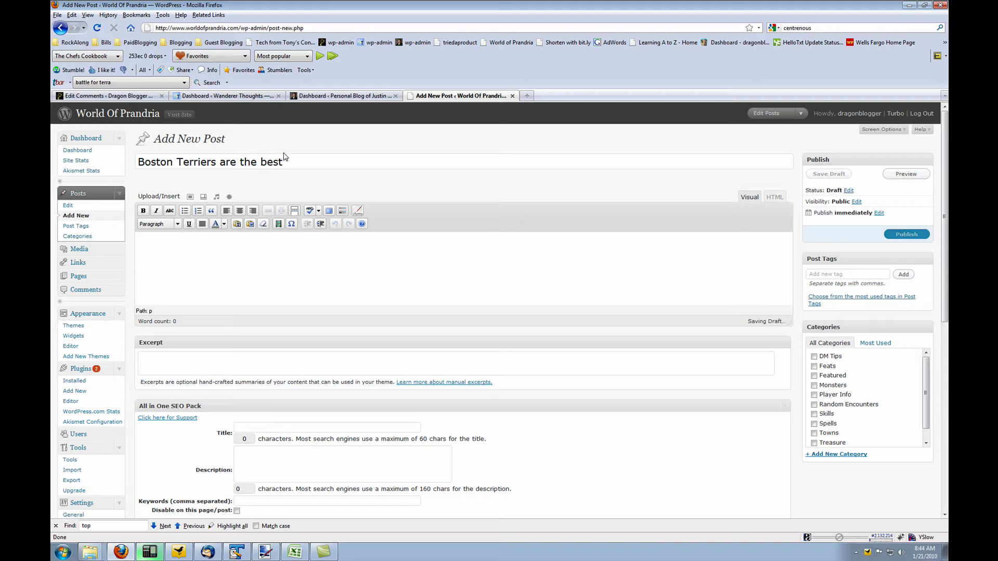
# - Copy the post title into the All in One SEO title field
pyautogui.moveTo(287, 162); pyautogui.dragTo(125, 169)
pyautogui.hotkey('ctrl', 'c')
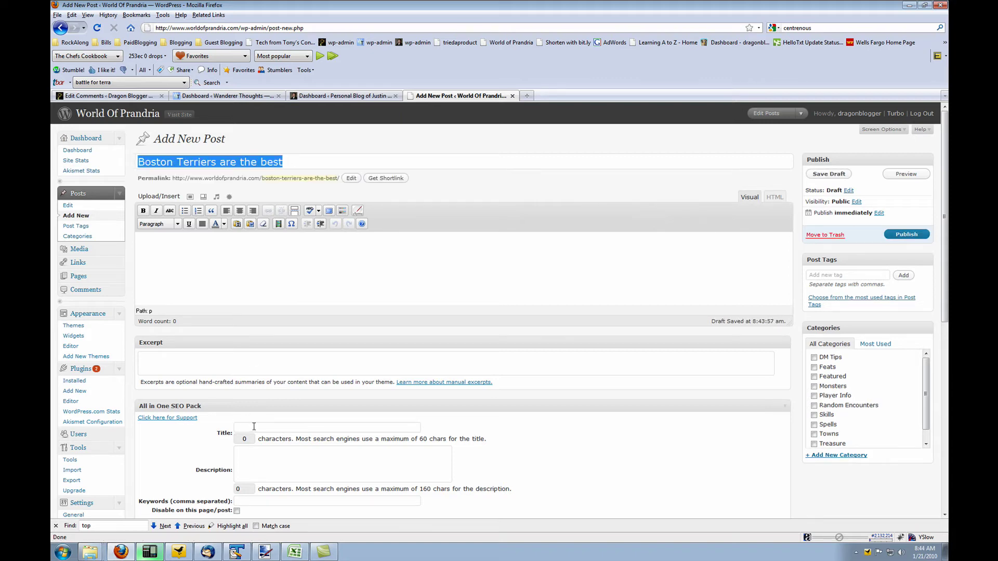
pyautogui.click(253, 427)
pyautogui.hotkey('ctrl', 'v')
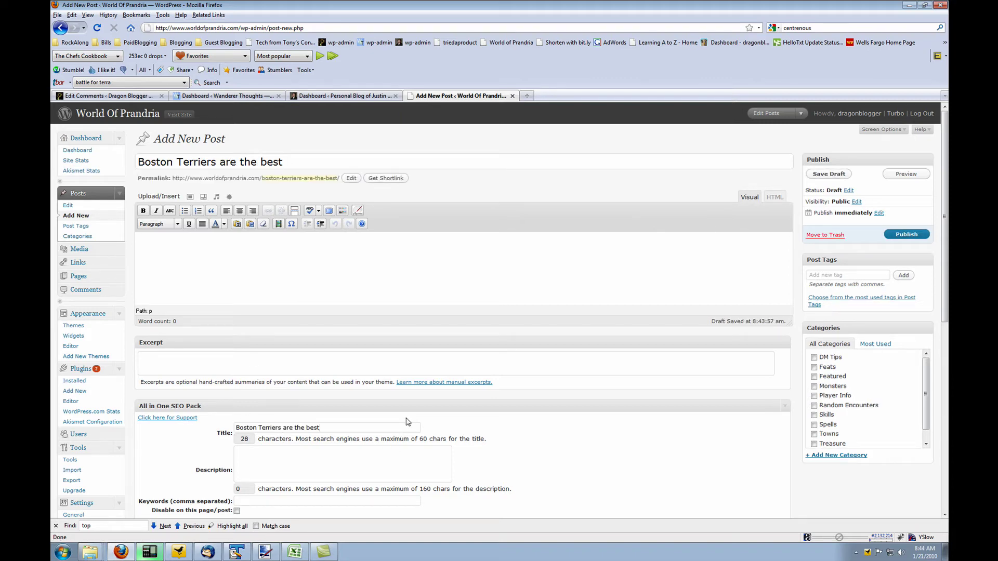
pyautogui.scroll(-1, 358, 404)
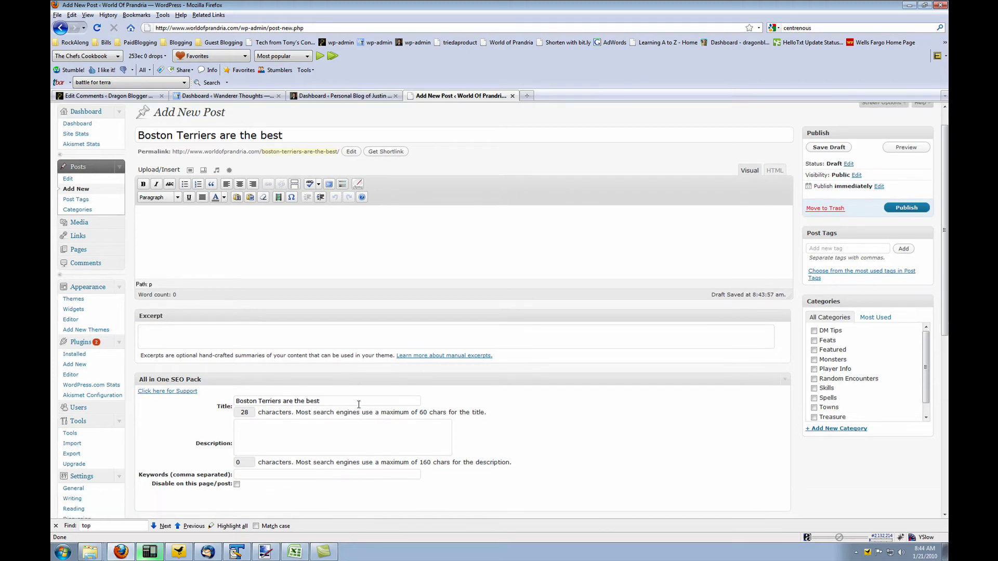
# - Write the SEO description saying Boston Terriers are wonderful, great family dogs for anyone
pyautogui.click(272, 444)
pyautogui.write('Talking about the Boston Terriers and how ')
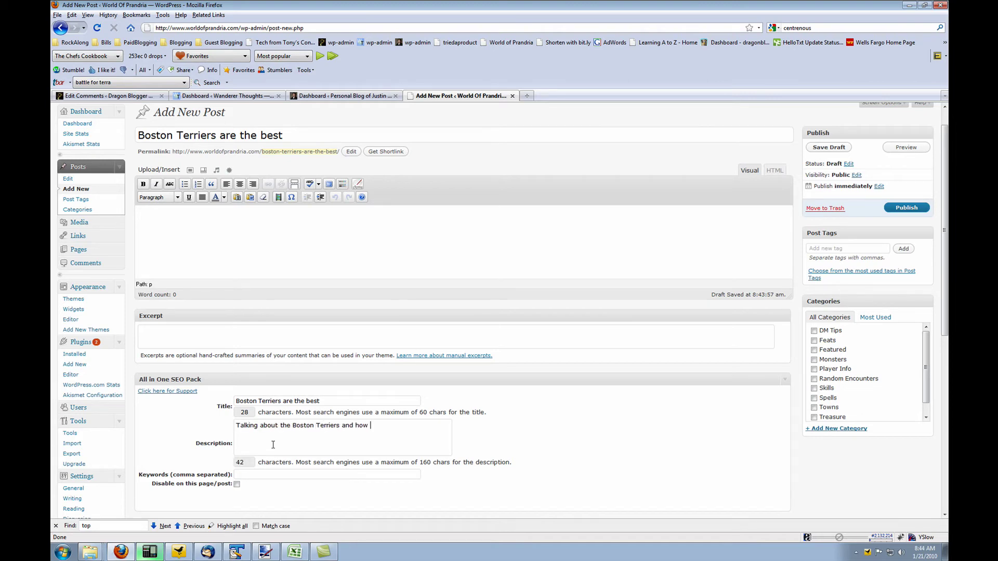
pyautogui.write('wonderful of a breed the')
pyautogui.write('y are, f')
pyautogui.press('BackSpace')
pyautogui.write('g')
pyautogui.press('BackSpace')
pyautogui.press('BackSpace')
pyautogui.press('BackSpace')
pyautogui.press('BackSpace')
pyautogui.press('BackSpace')
pyautogui.press('BackSpace')
pyautogui.press('BackSpace')
pyautogui.press('BackSpace')
pyautogui.write('They are great family dogs f')
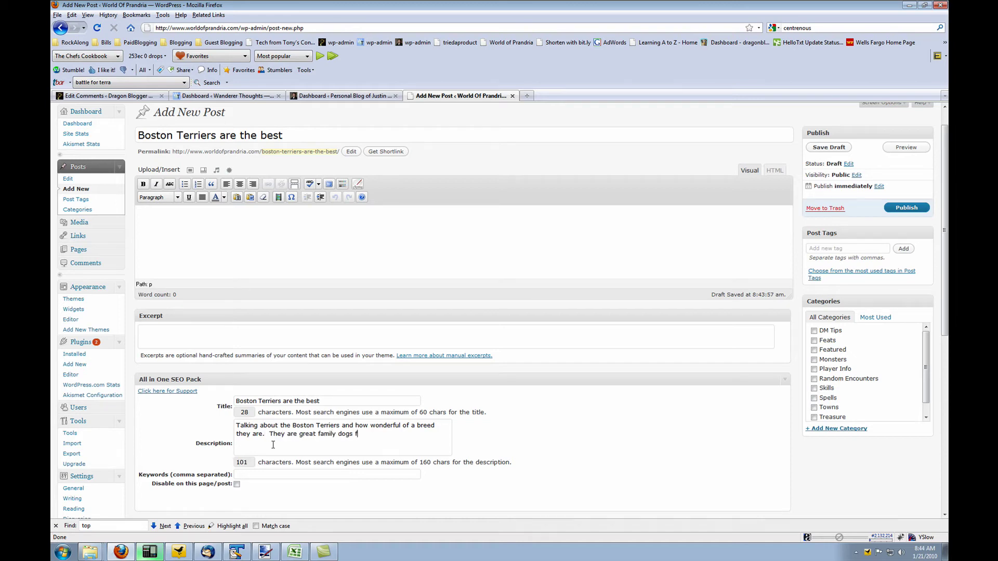
pyautogui.write('or e')
pyautogui.write('nyone.')
pyautogui.tripleClick(300, 442)
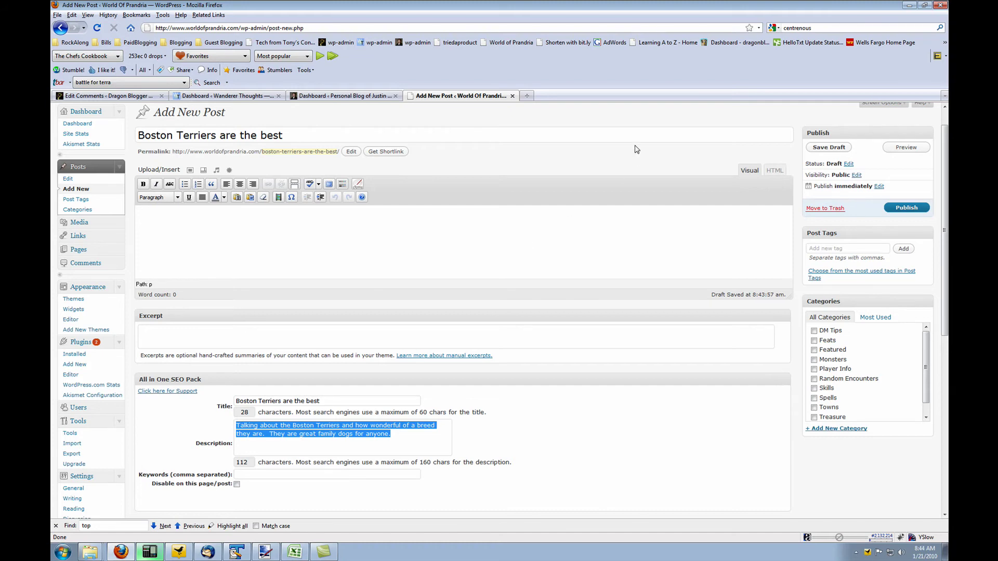
pyautogui.hotkey('ctrl', 't')
# - Run a Google search for 'shiny search' in the new tab
pyautogui.click(824, 27)
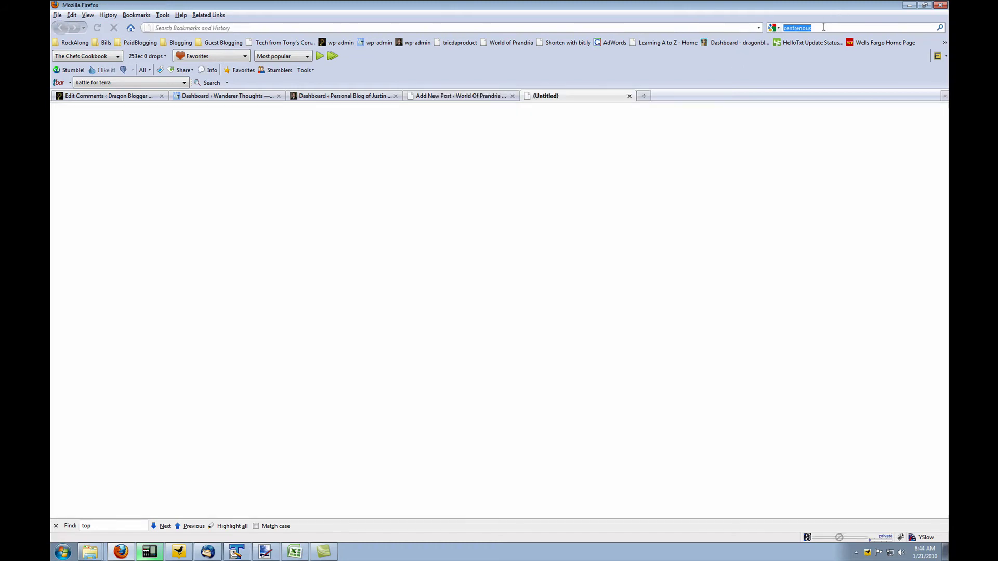
pyautogui.write('shiny search')
pyautogui.press('Return')
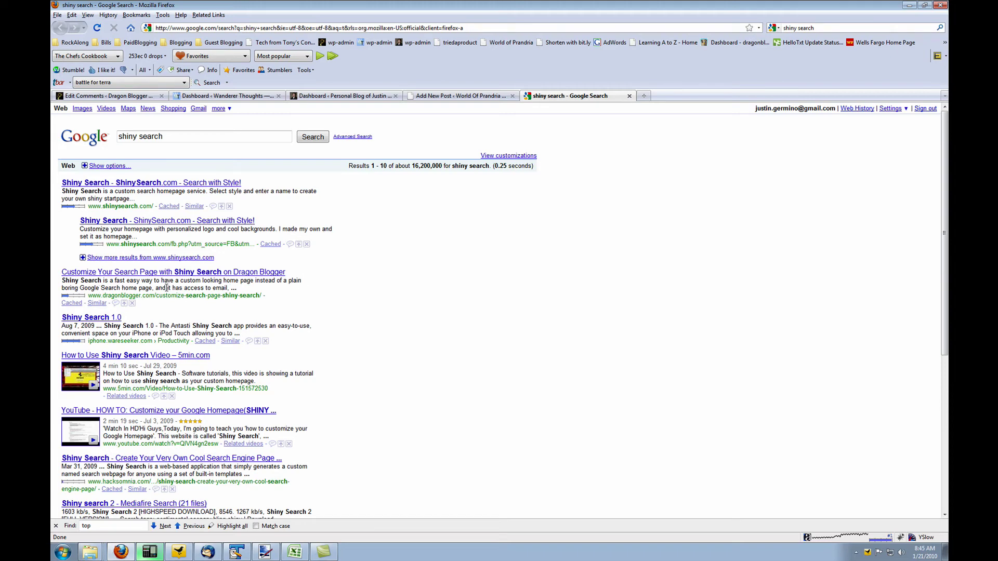
# - Compare the SEO description with the Dragon Blogger result text, ending back in the post editor
pyautogui.click(446, 96)
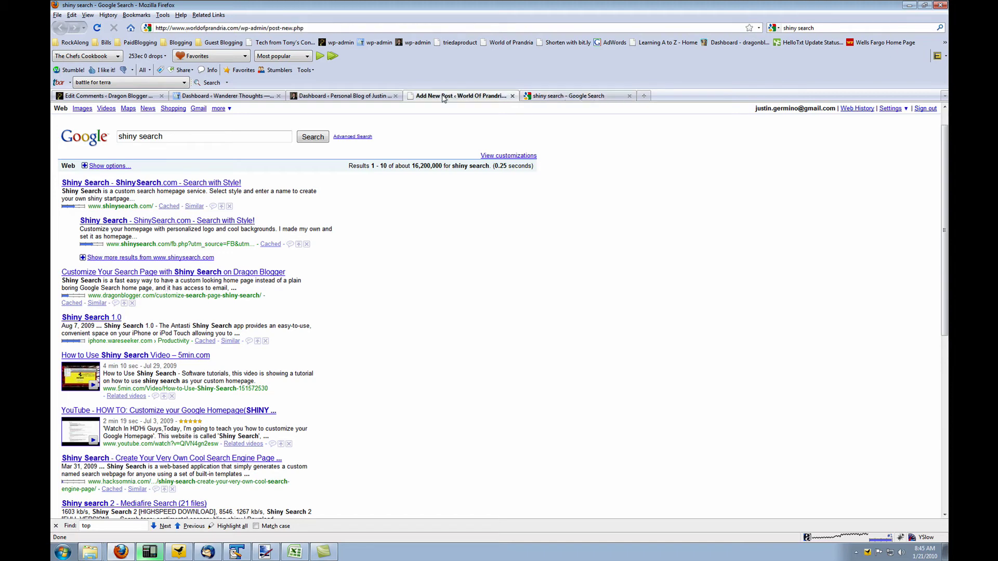
pyautogui.click(283, 442)
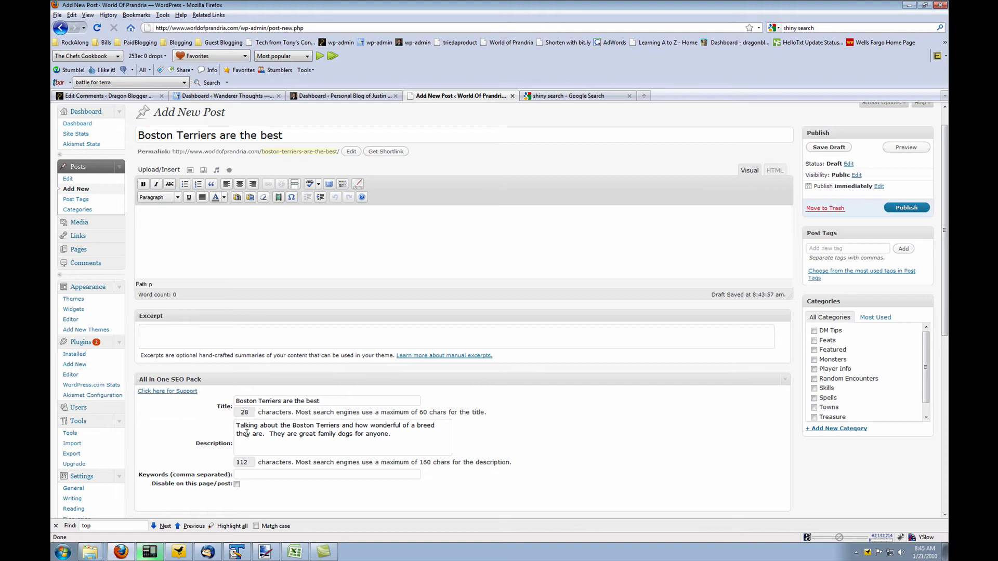
pyautogui.moveTo(246, 432); pyautogui.dragTo(392, 434)
pyautogui.click(541, 98)
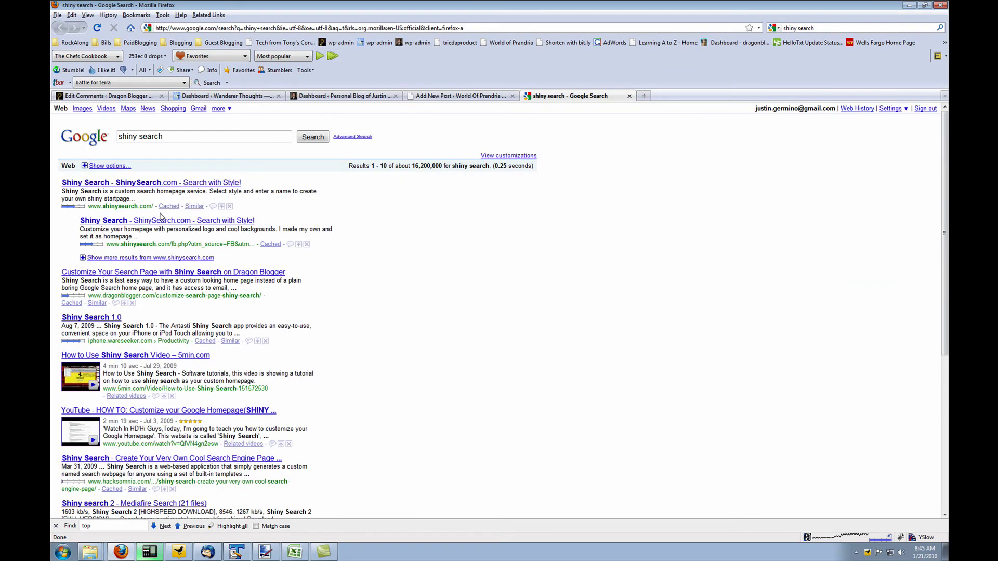
pyautogui.moveTo(61, 281); pyautogui.dragTo(264, 289)
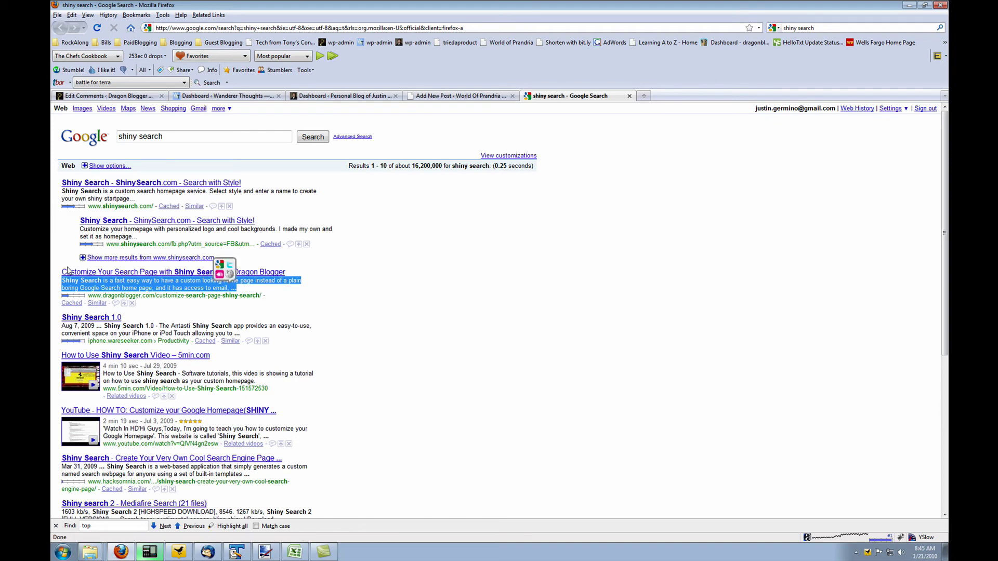
pyautogui.moveTo(61, 272); pyautogui.dragTo(320, 279)
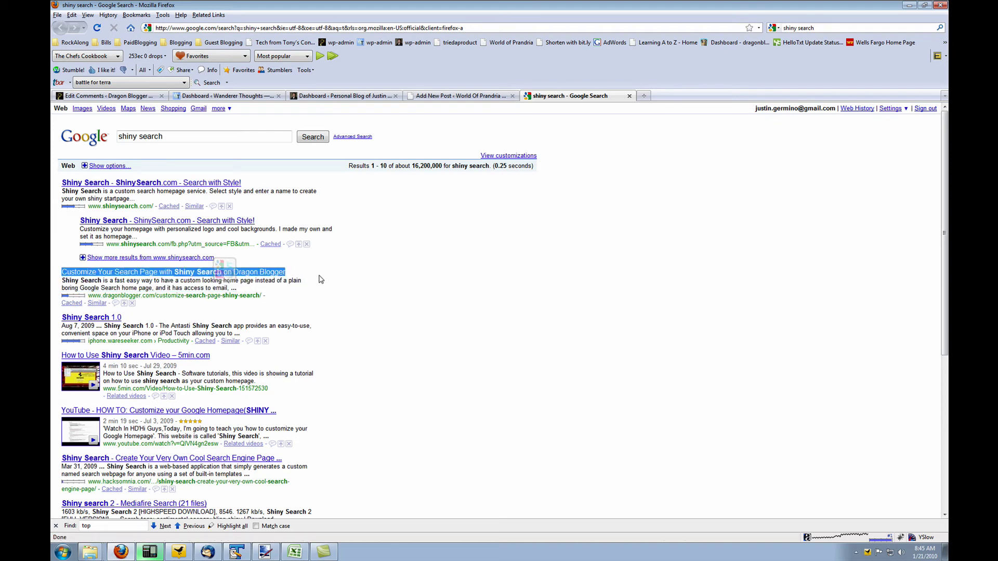
pyautogui.click(460, 95)
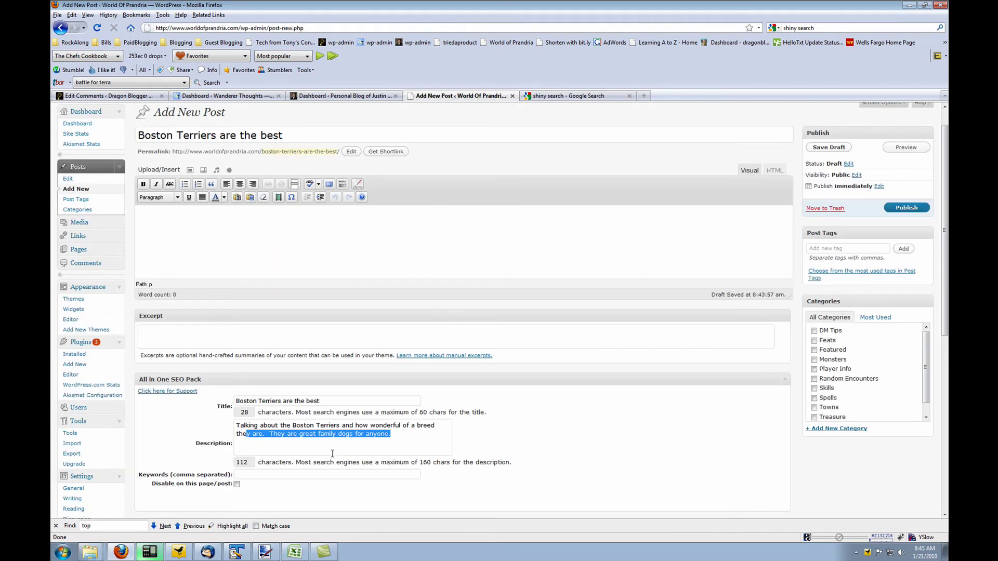
# - Copy the Boston Terriers SEO description into the post's Excerpt box
pyautogui.moveTo(391, 442); pyautogui.dragTo(219, 429)
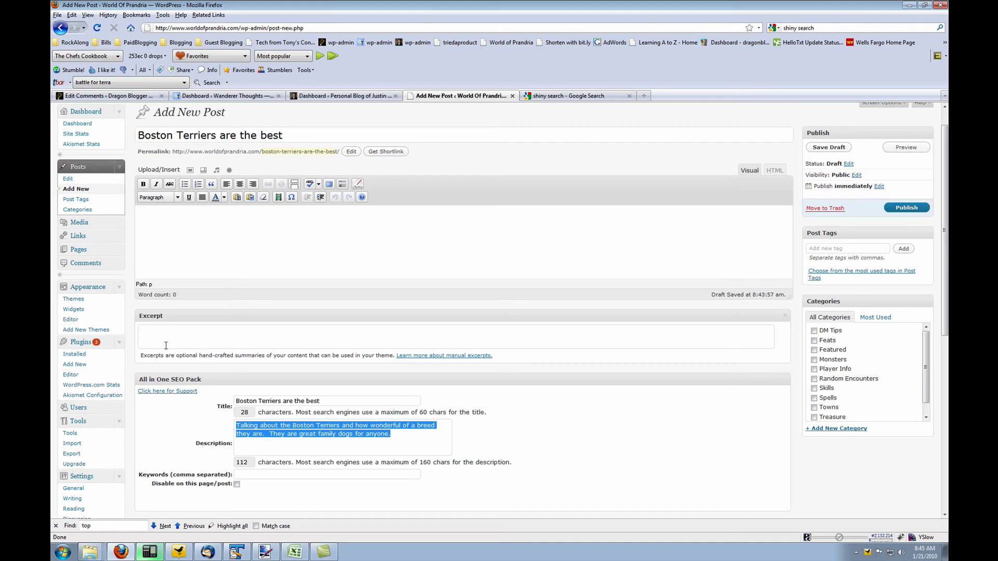
pyautogui.click(205, 335)
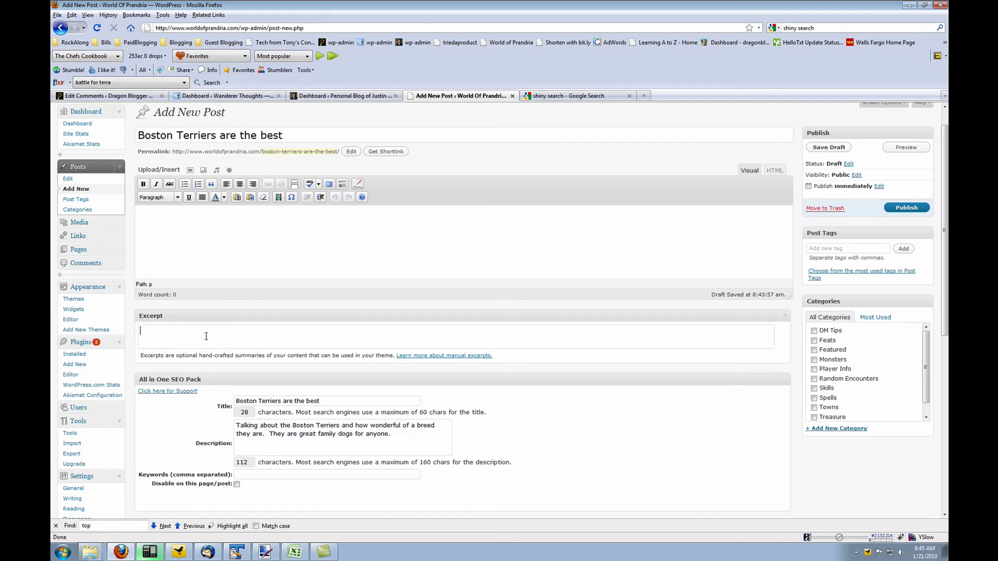
pyautogui.hotkey('ctrl', 'v')
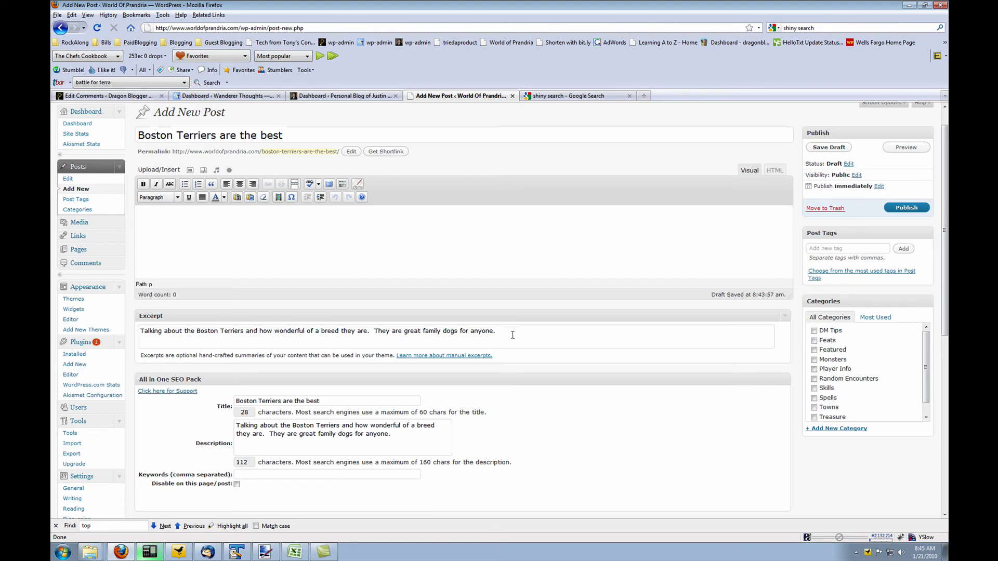
pyautogui.moveTo(512, 335); pyautogui.dragTo(136, 337)
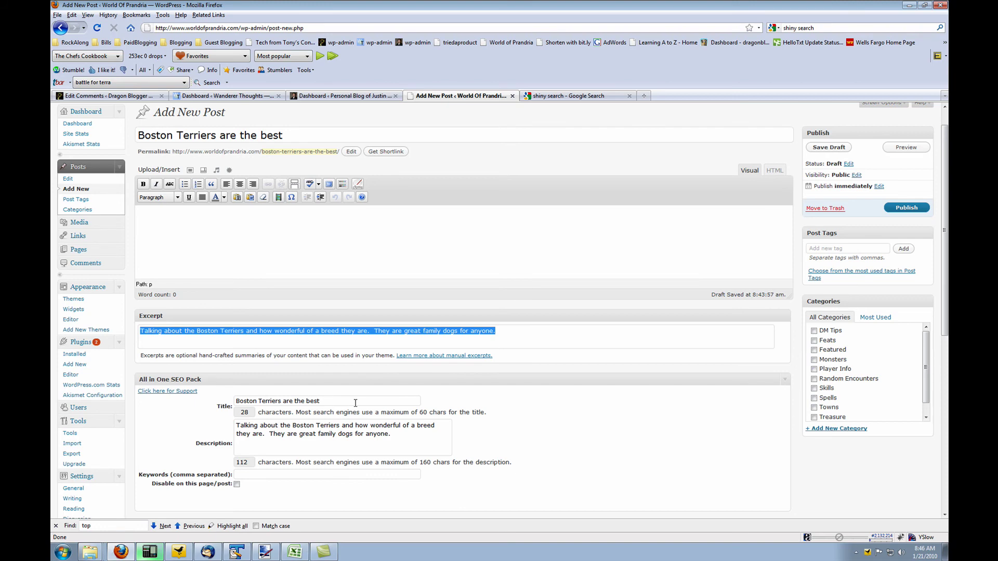
pyautogui.click(283, 473)
# - Write 'Boston Terriers' in the post body and enter 'boston terriers' in Post Tags
pyautogui.click(238, 257)
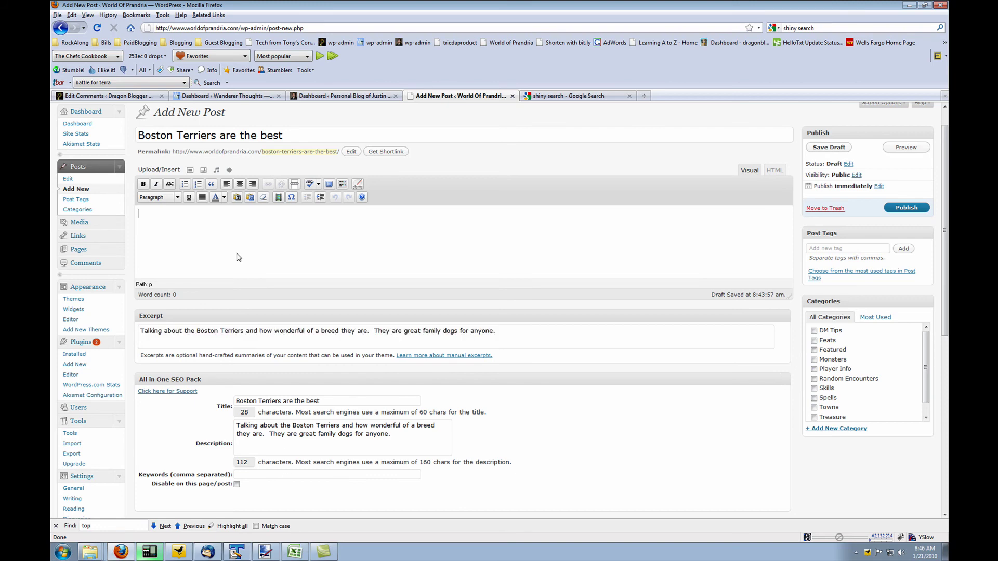
pyautogui.write('Boston Terries,')
pyautogui.press('BackSpace')
pyautogui.press('BackSpace')
pyautogui.press('BackSpace')
pyautogui.press('BackSpace')
pyautogui.write('r')
pyautogui.press('BackSpace')
pyautogui.write('ers')
pyautogui.click(856, 250)
pyautogui.write('boston terriers')
# - Open the Adwords Keywords bookmark from the Blogging folder to research SEO keywords
pyautogui.click(296, 470)
pyautogui.click(182, 44)
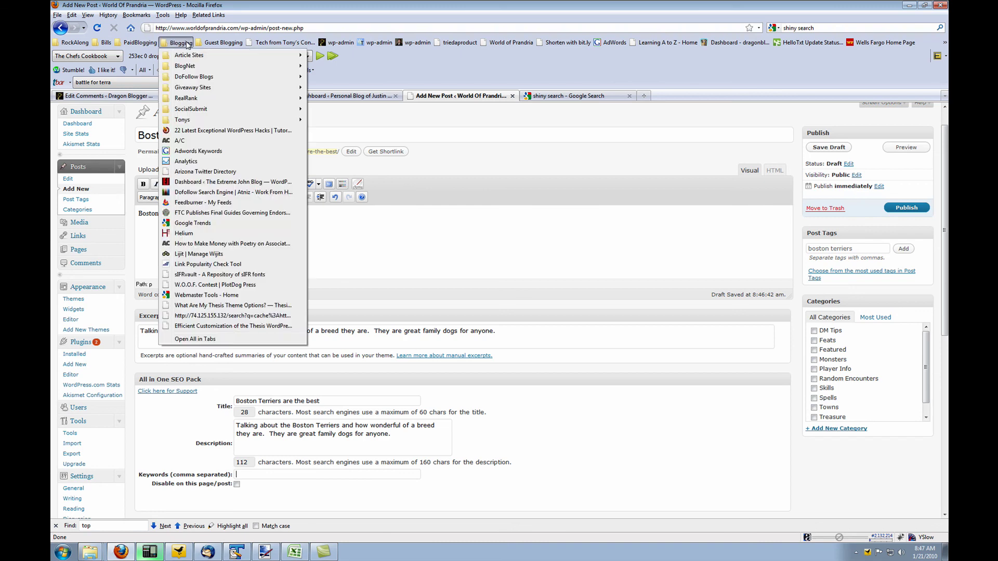
pyautogui.click(204, 152)
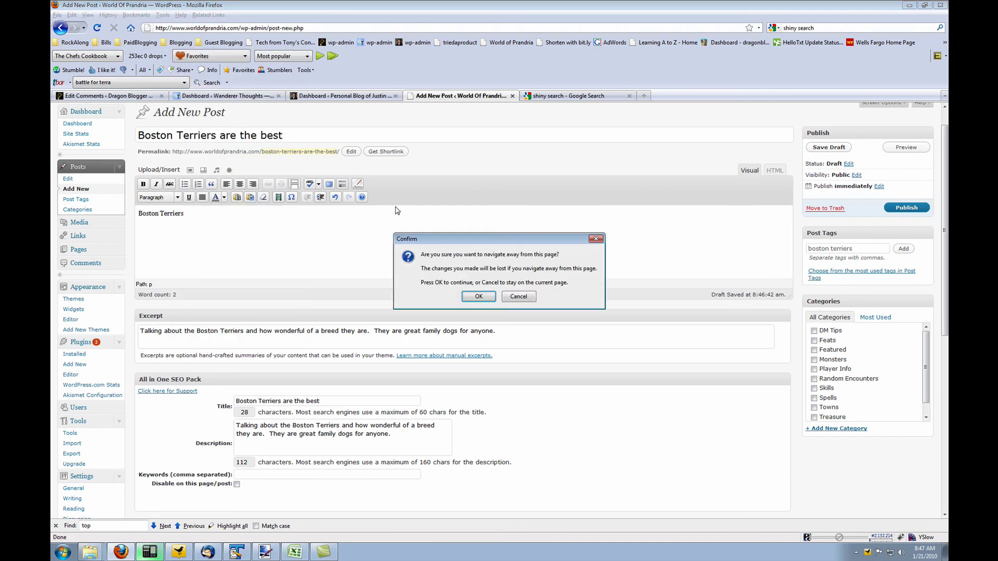